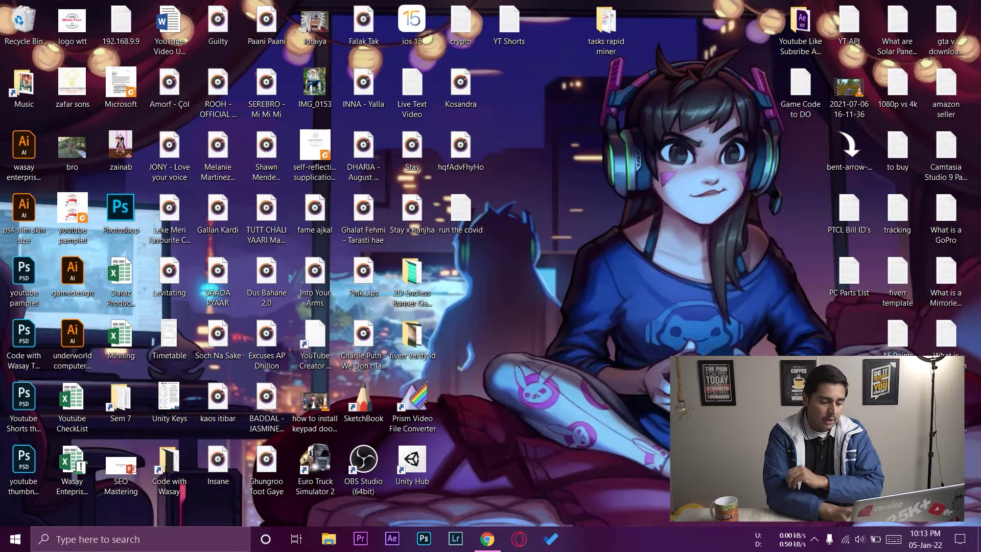
Download the Free Download Manager 6.14.2 installer from Uptodown's latest-version page to the desktop
left_click(487, 539)
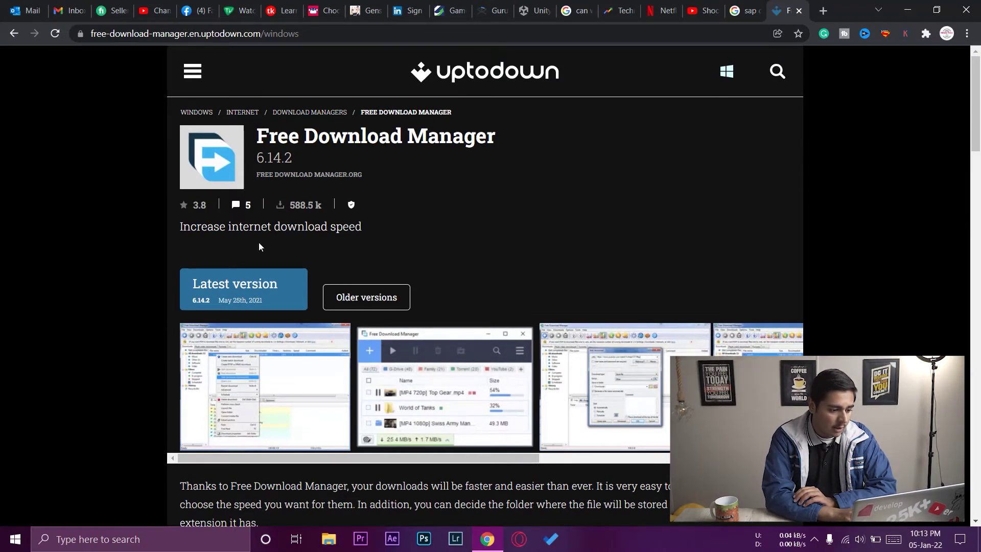
left_click(236, 293)
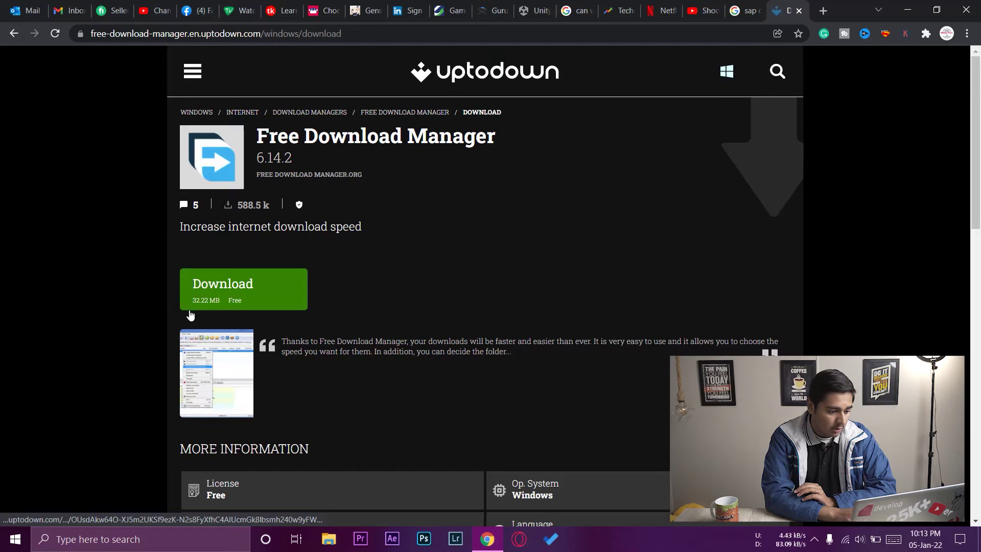
left_click(254, 298)
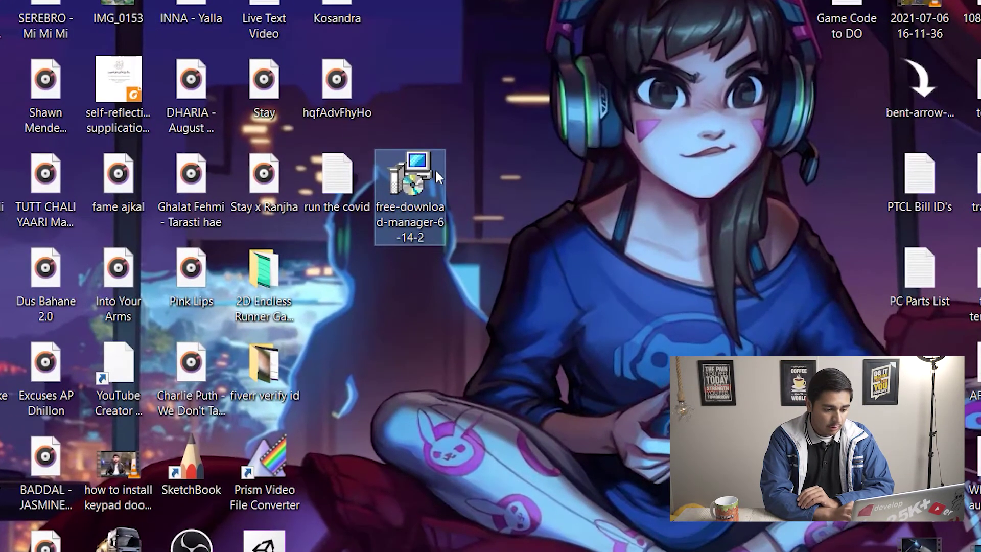
Run the installer as administrator for all users, keeping default folders and both shortcuts
right_click(436, 172)
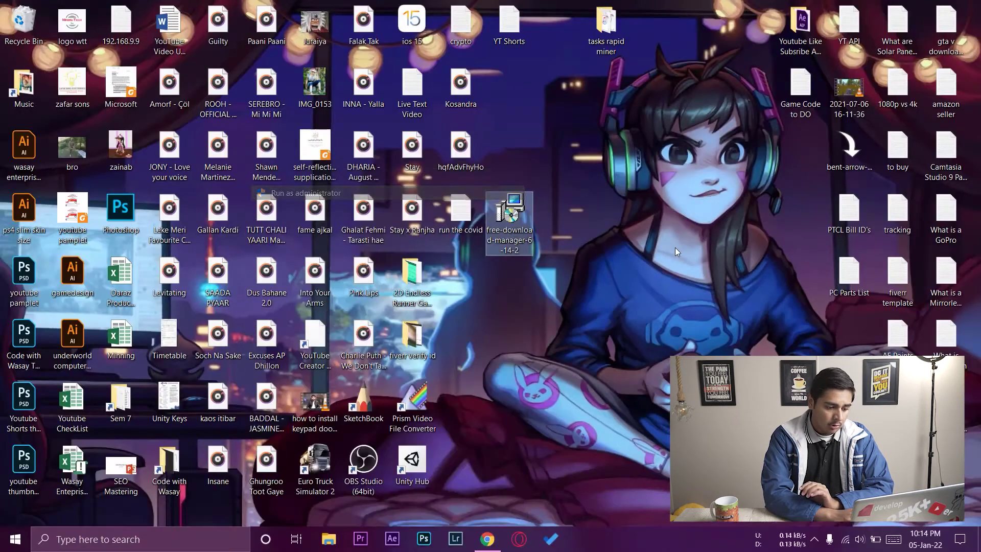
key("Return")
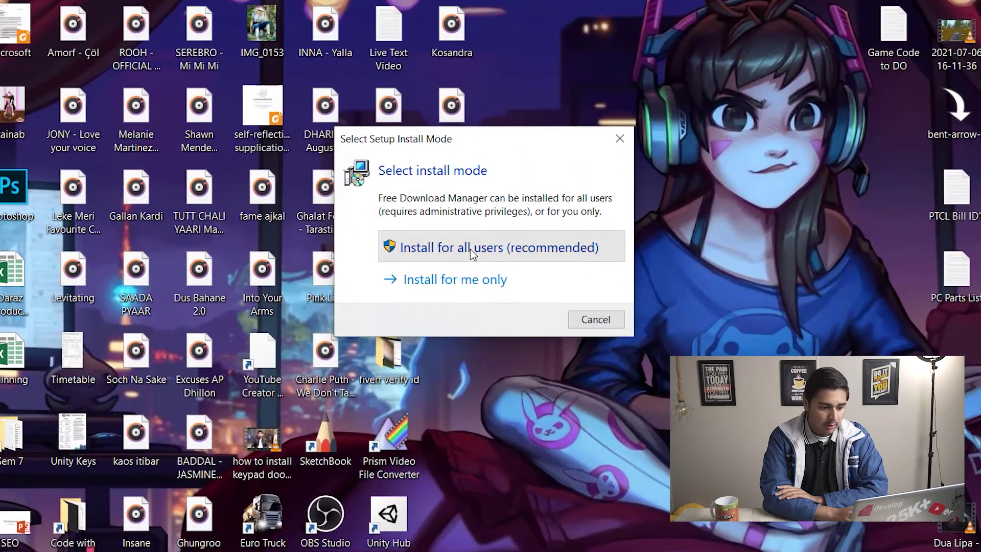
left_click(470, 249)
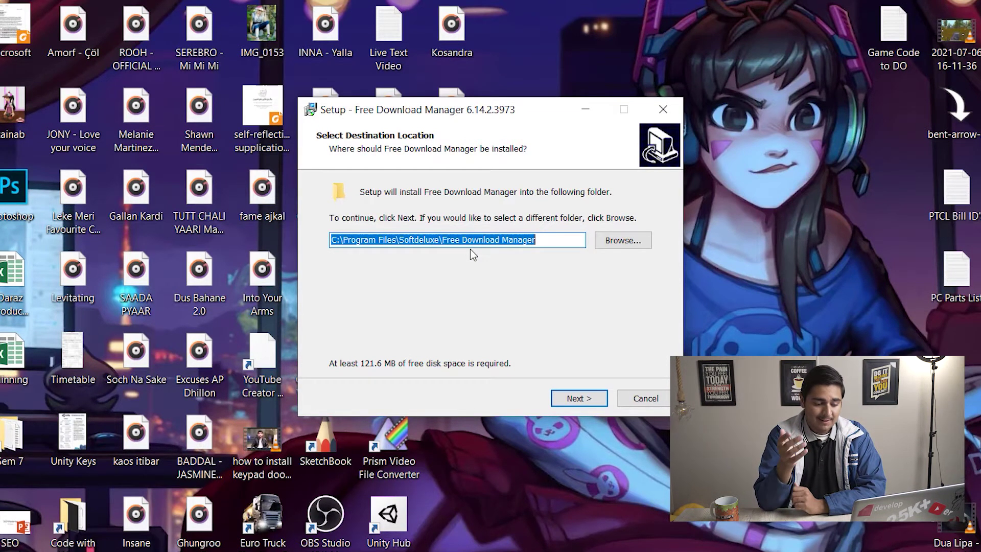
left_click(588, 397)
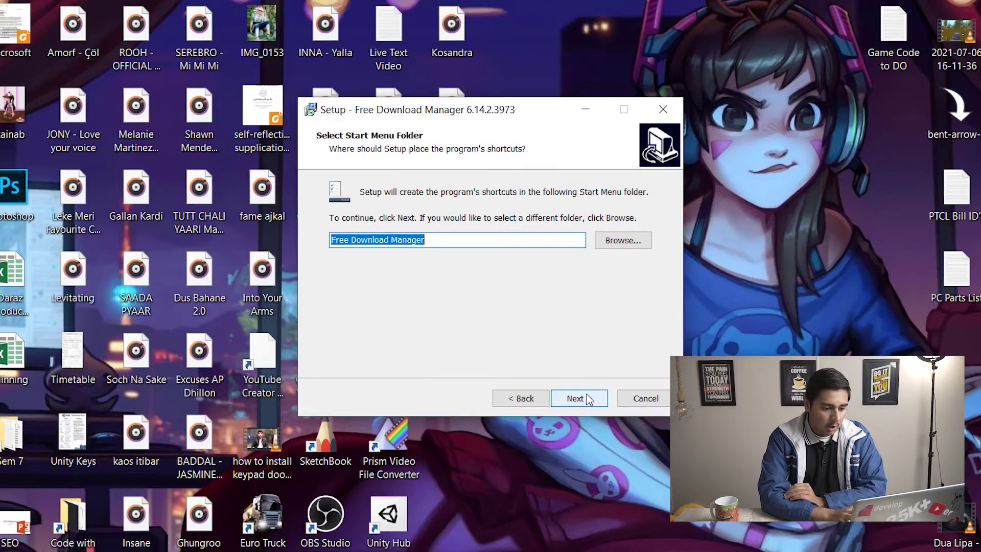
left_click(587, 397)
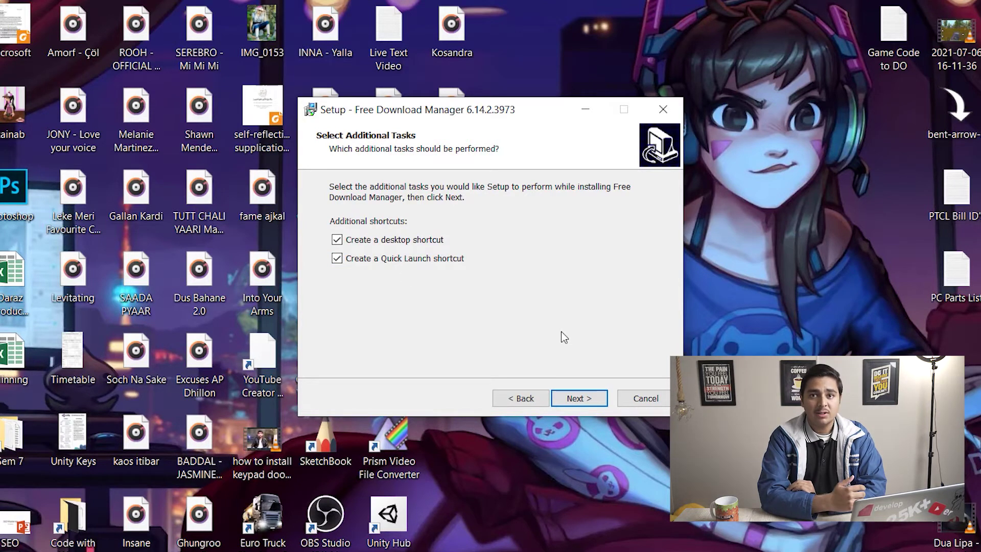
left_click(583, 402)
left_click(583, 403)
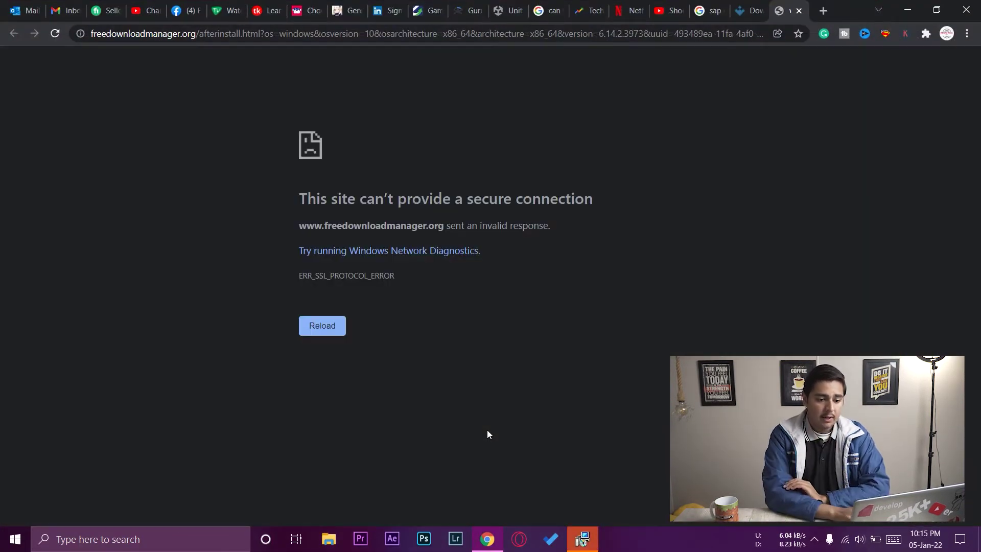
Close the browser's error tab, minimize Chrome, and finish the setup wizard
left_click(799, 11)
left_click(914, 11)
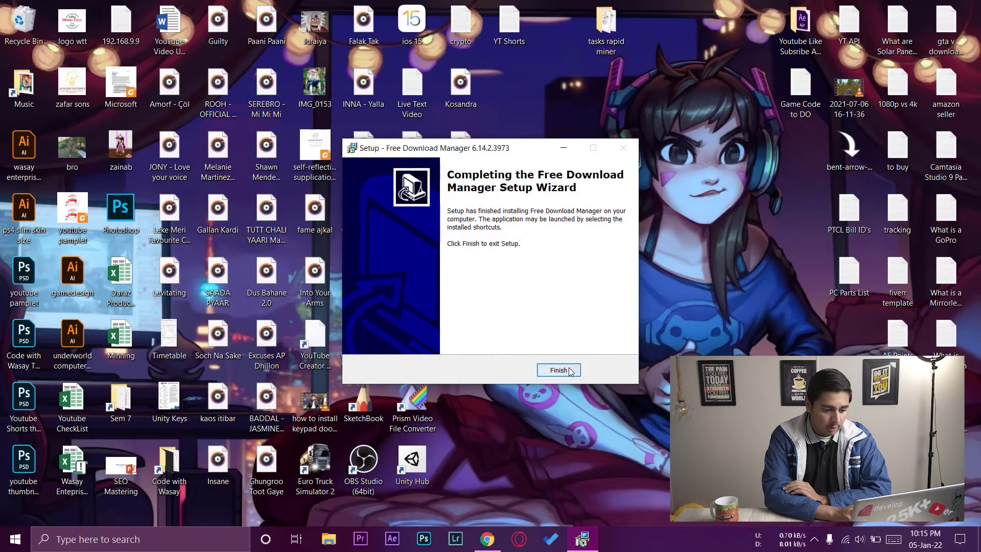
left_click(569, 370)
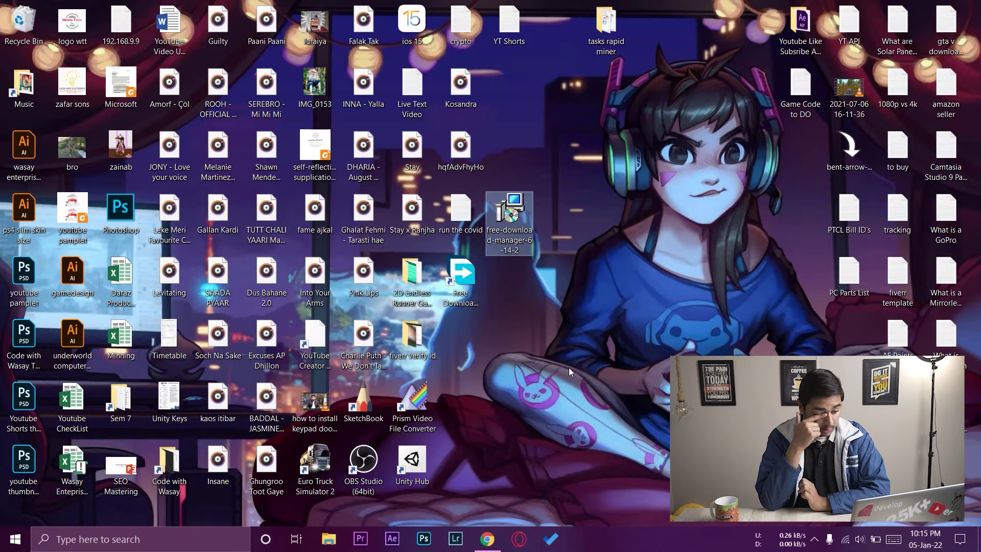
Launch Free Download Manager and open Preferences to its Browser Integration section
double_click(455, 296)
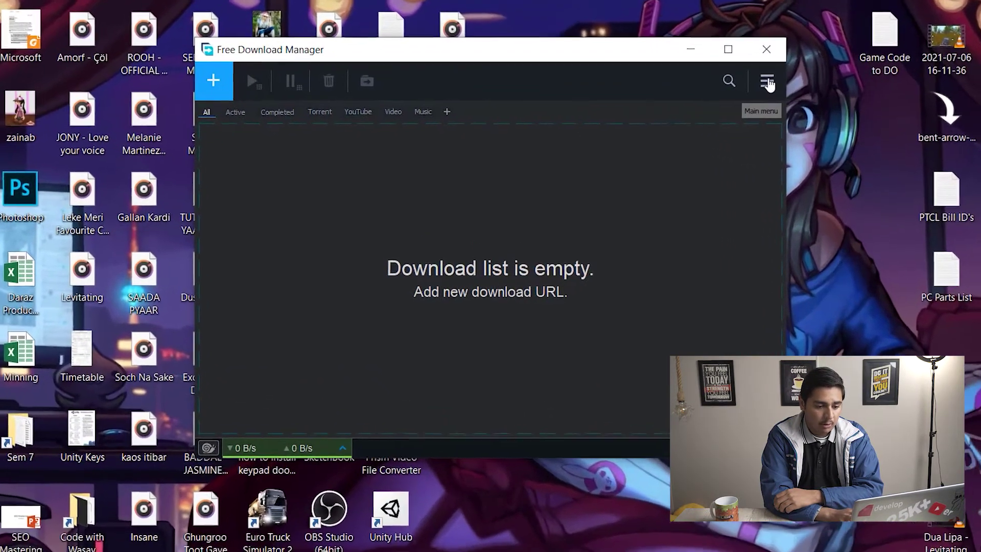
left_click(727, 116)
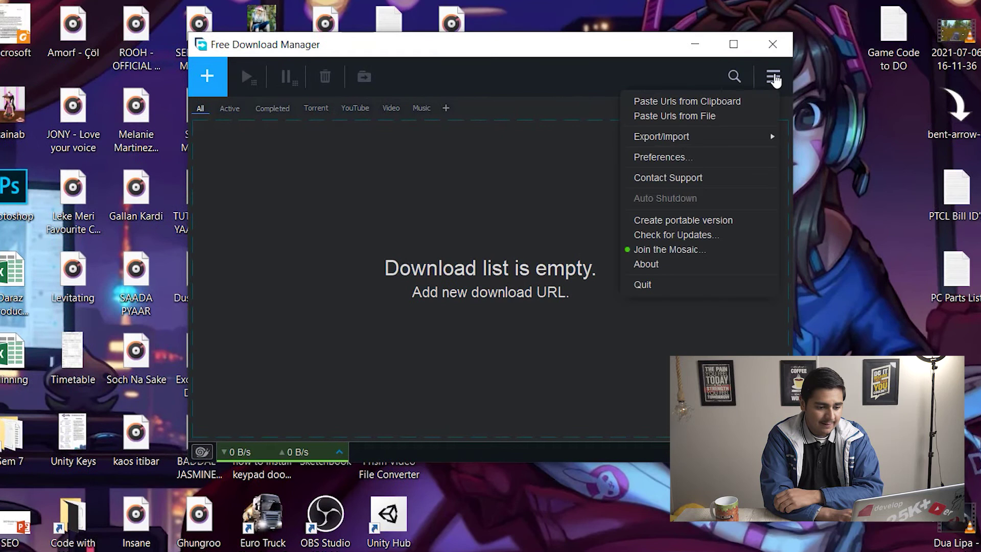
left_click(702, 159)
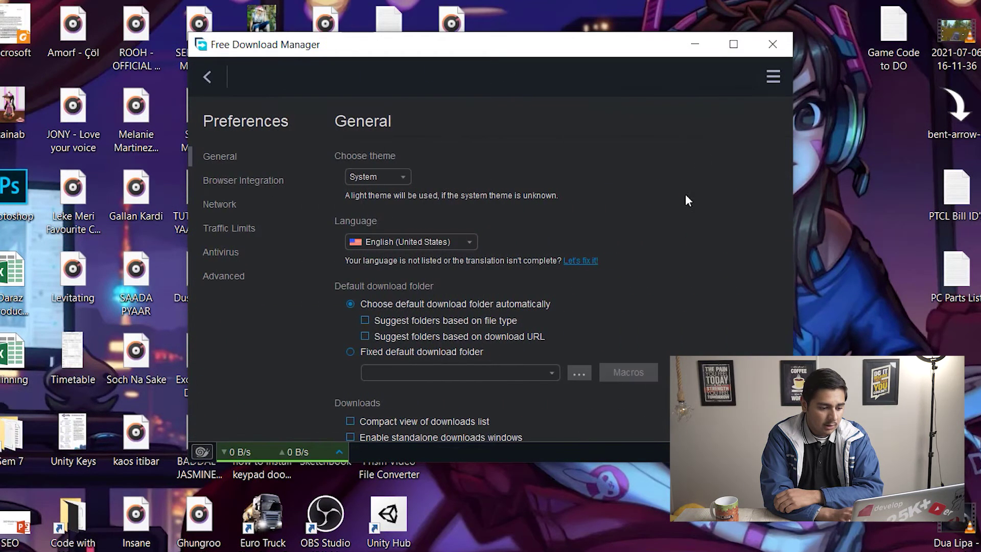
scroll(745, 171, "down", 10)
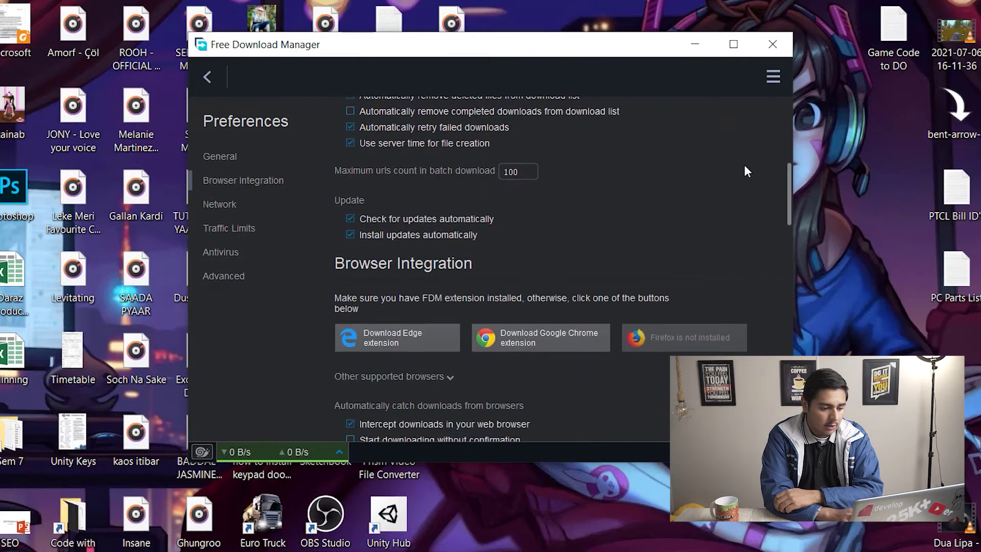
scroll(745, 171, "up", 5)
scroll(745, 171, "down", 8)
scroll(744, 164, "up", 6)
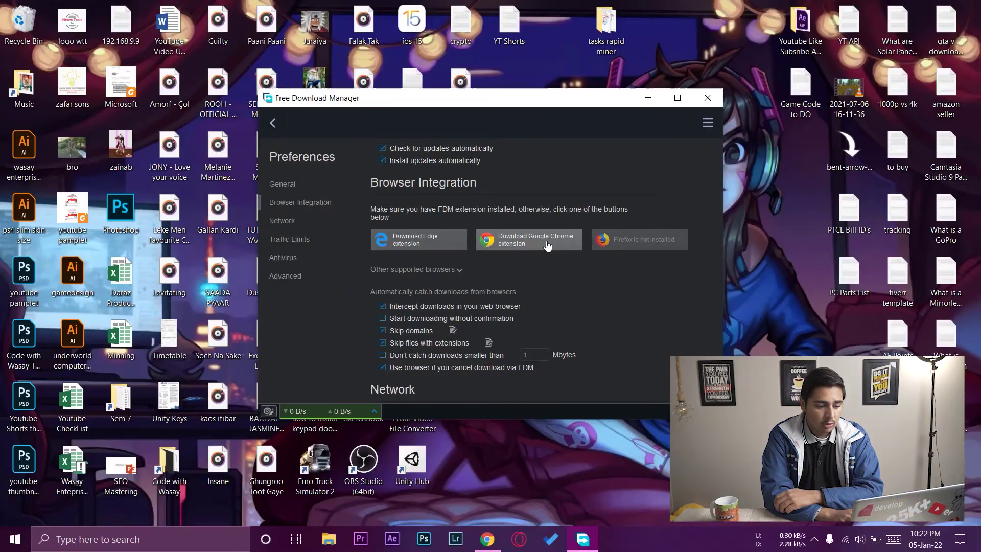
Add the Free Download Manager extension to Chrome from the Chrome Web Store
left_click(547, 247)
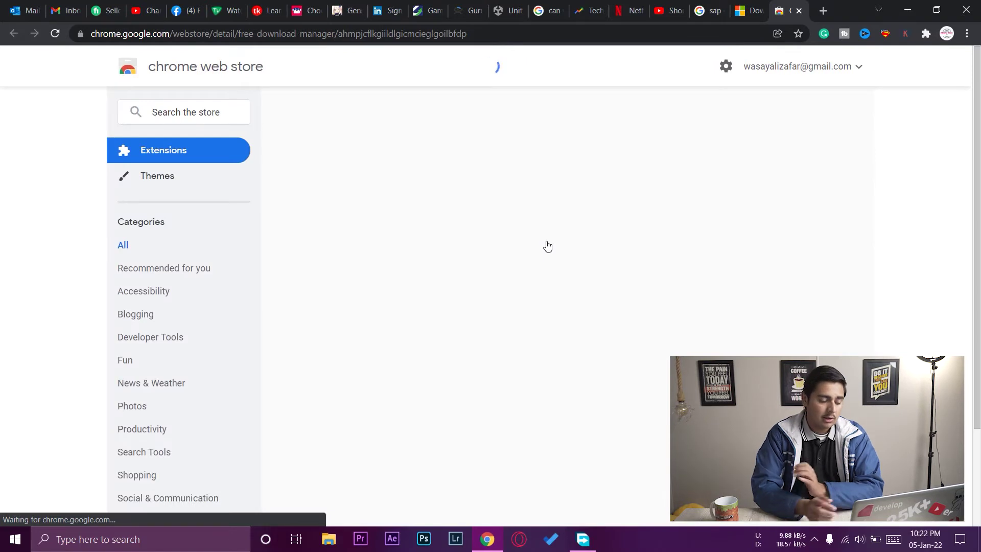
left_click(787, 161)
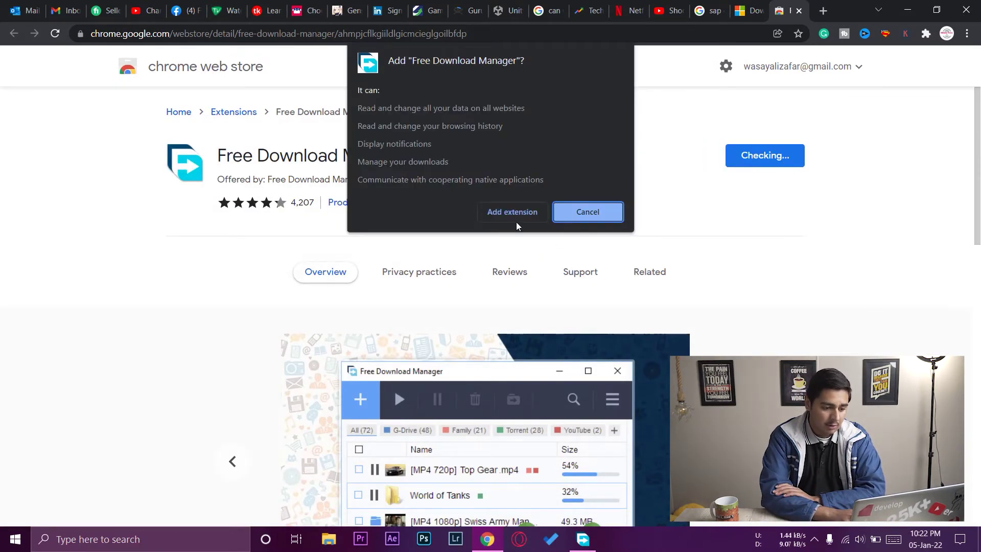
left_click(507, 214)
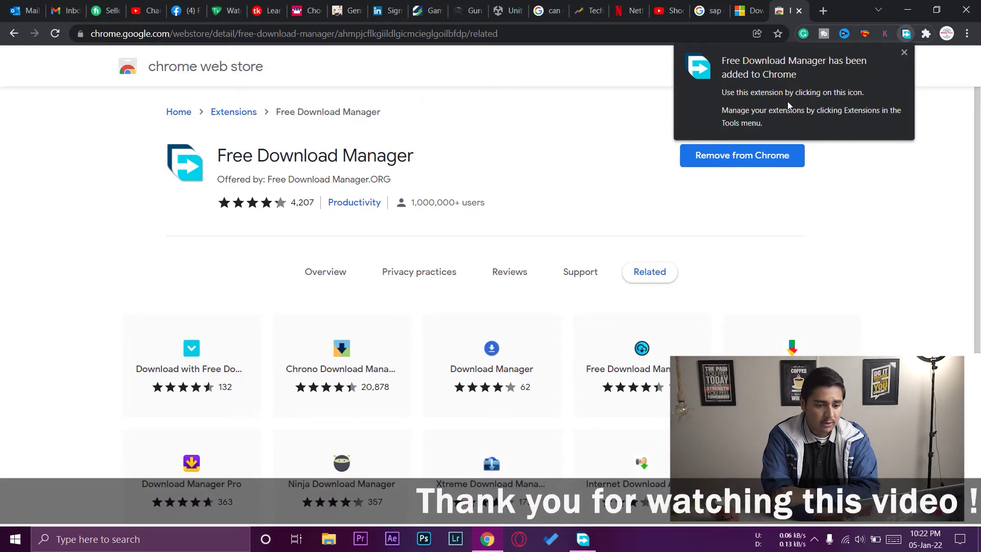
Confirm the extension appears in Chrome's extensions menu, then close Chrome
left_click(904, 52)
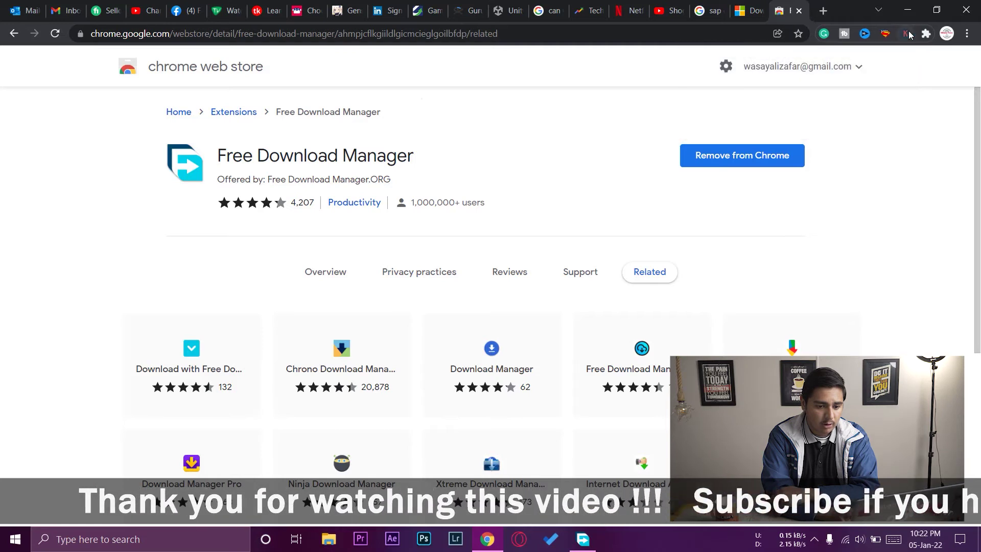
left_click(925, 34)
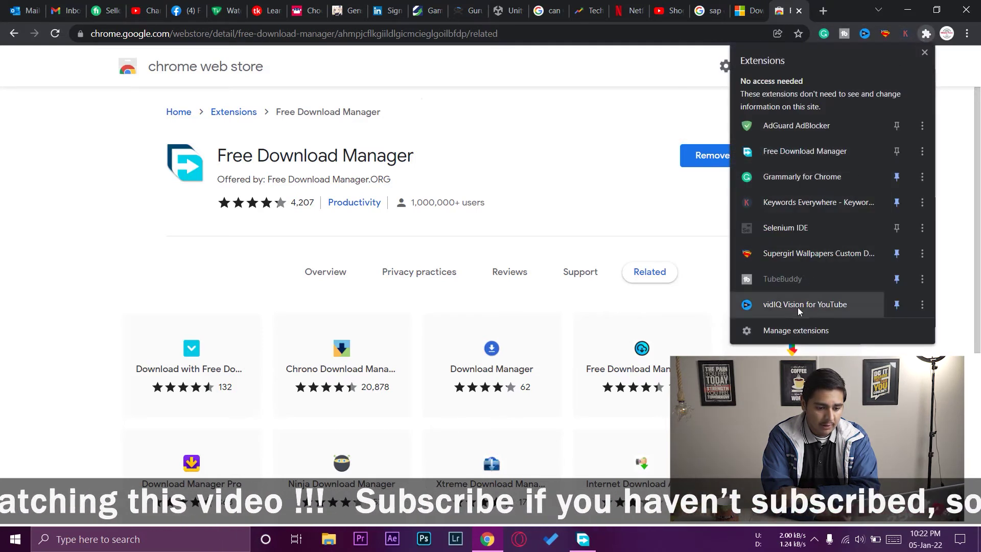
left_click(812, 153)
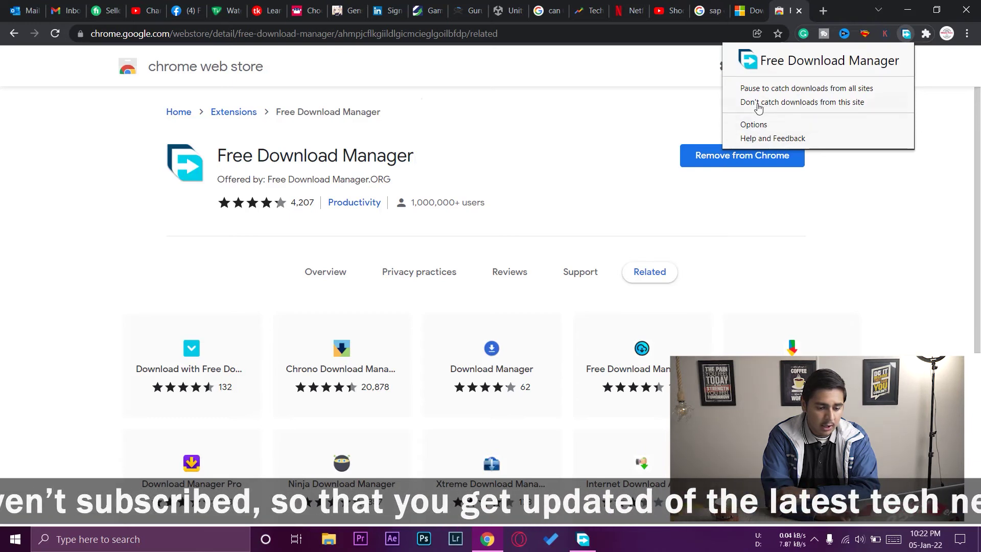
left_click(753, 125)
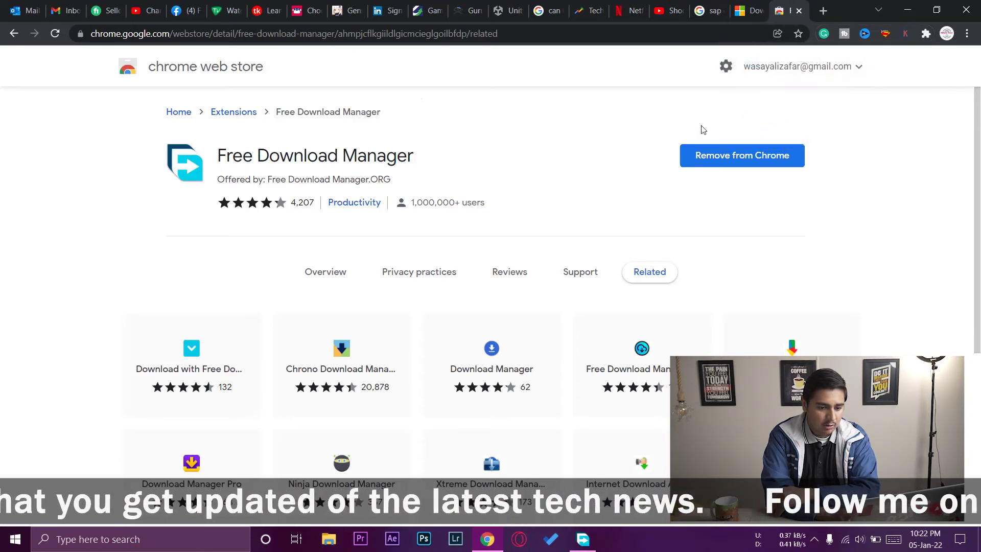
scroll(641, 210, "down", 2)
scroll(641, 212, "up", 2)
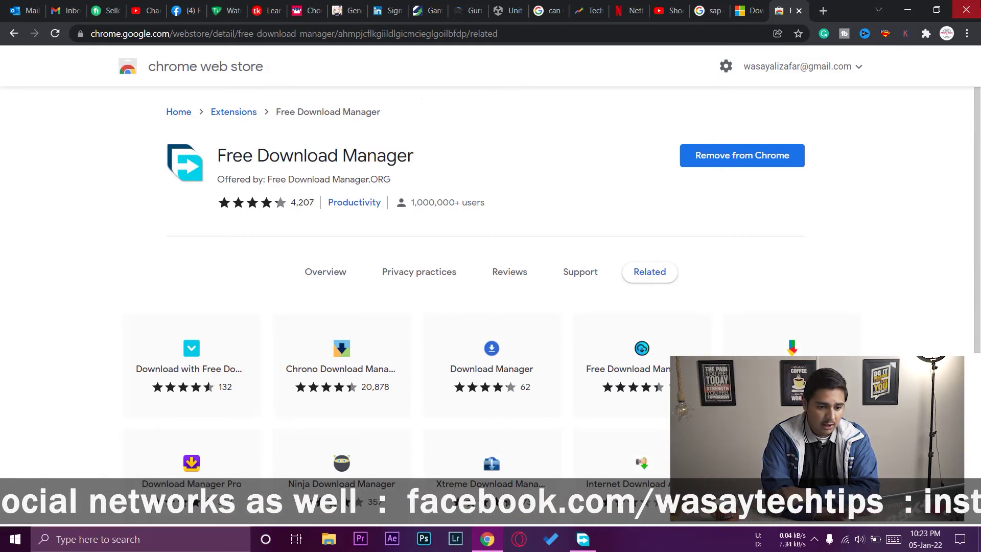
left_click(965, 10)
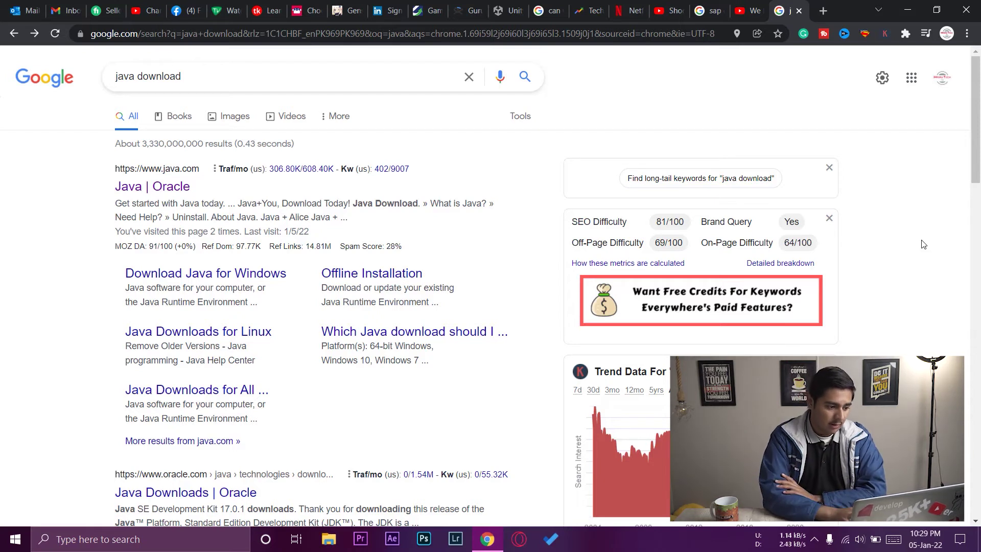
Open the Java | Oracle search result and go to the Java download page
left_click(209, 186)
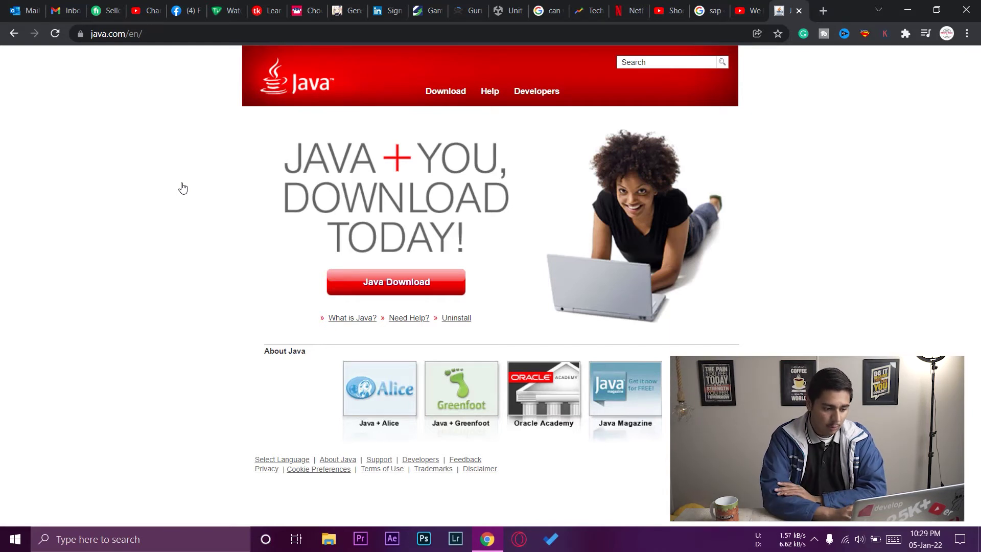
left_click(427, 289)
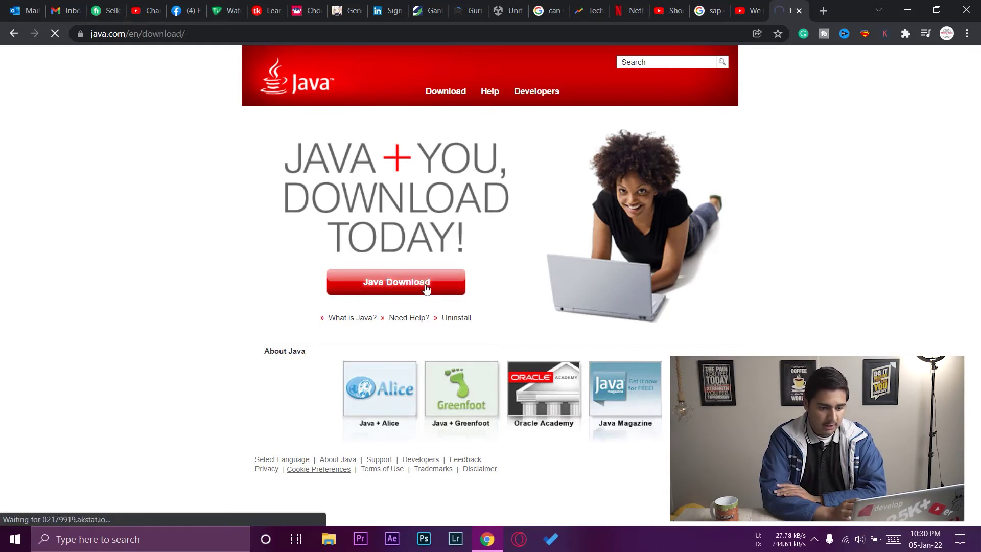
scroll(715, 306, "down", 1)
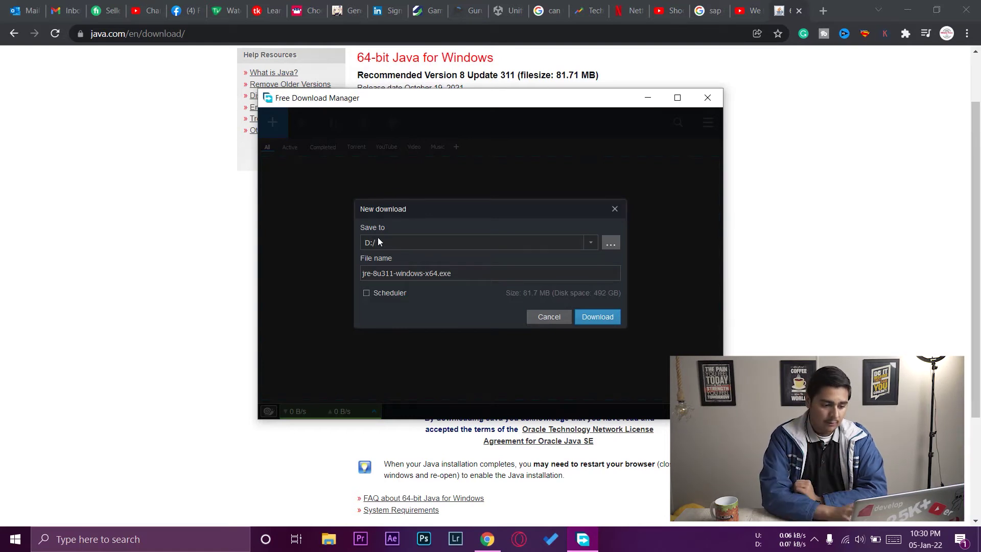
Set the Java download's save folder to D:/Internet Downloads and start the download
left_click(611, 243)
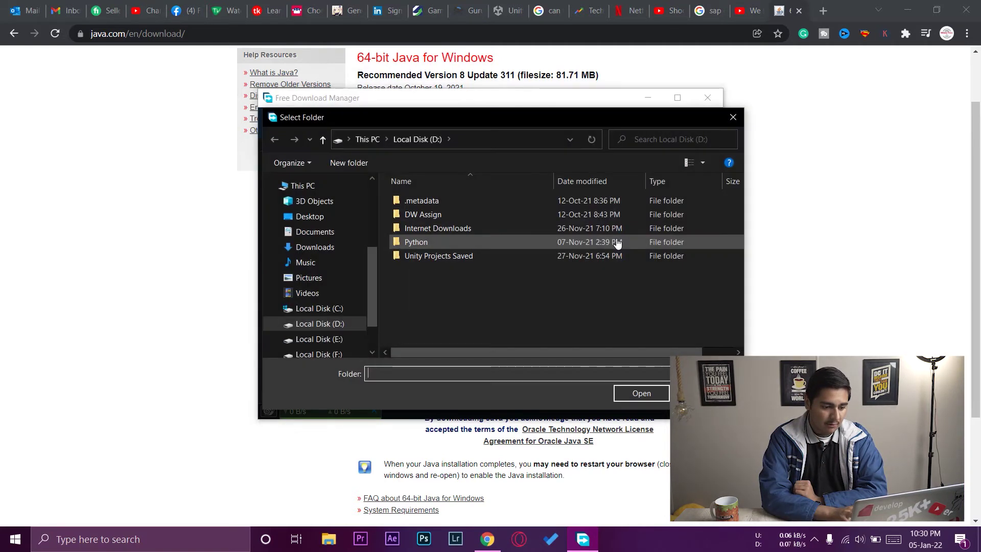
double_click(464, 228)
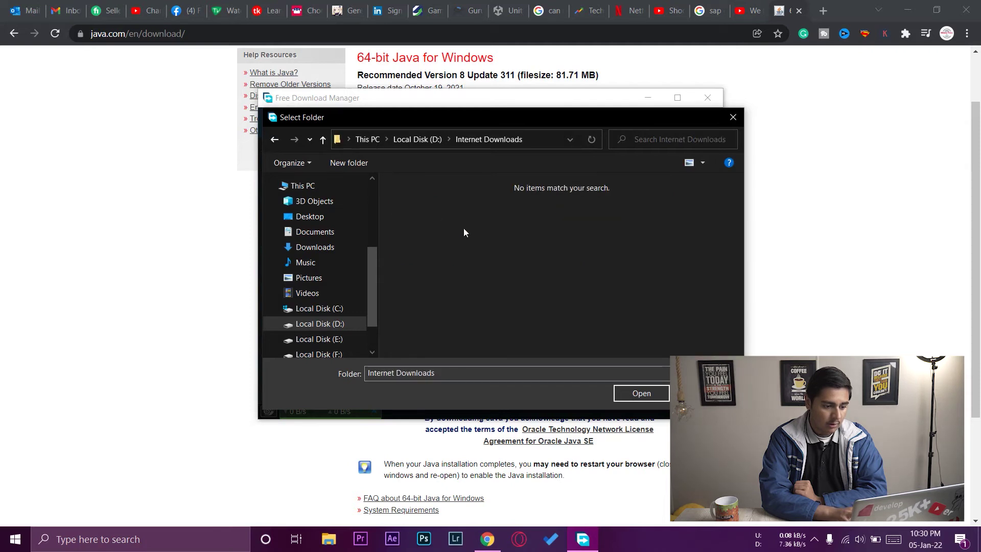
left_click(643, 394)
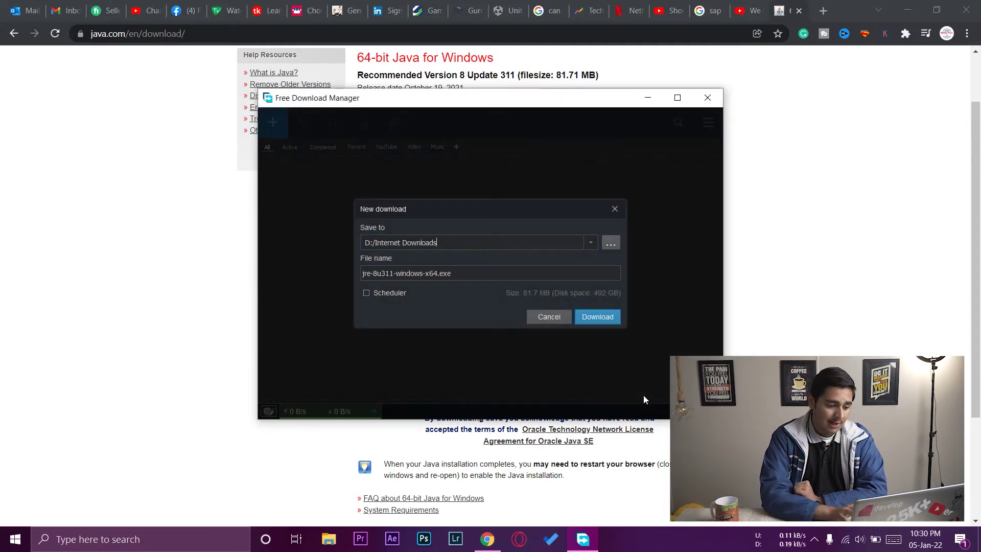
left_click(598, 317)
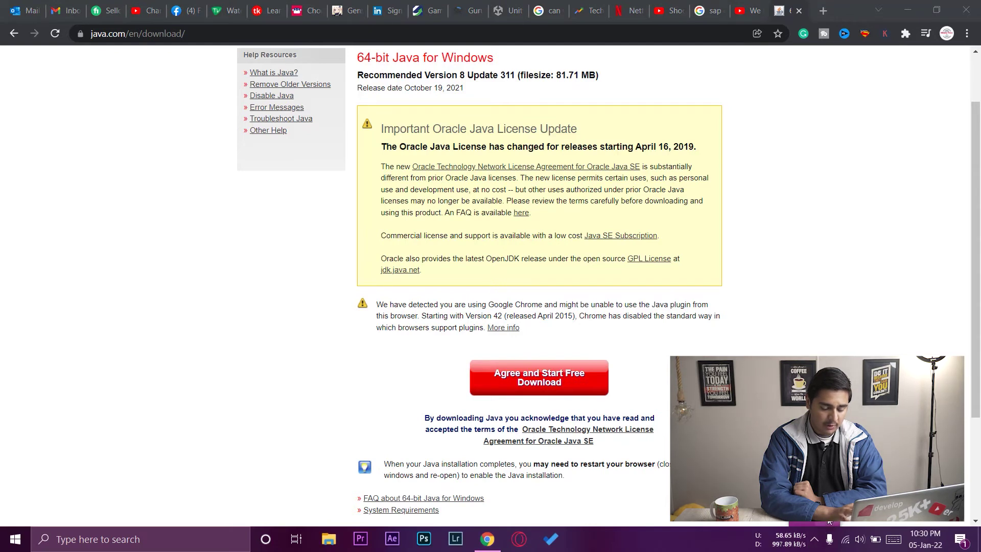
Show the jre-8u311-windows-x64.exe download in Free Download Manager, pausing and resuming it twice
left_click(539, 377)
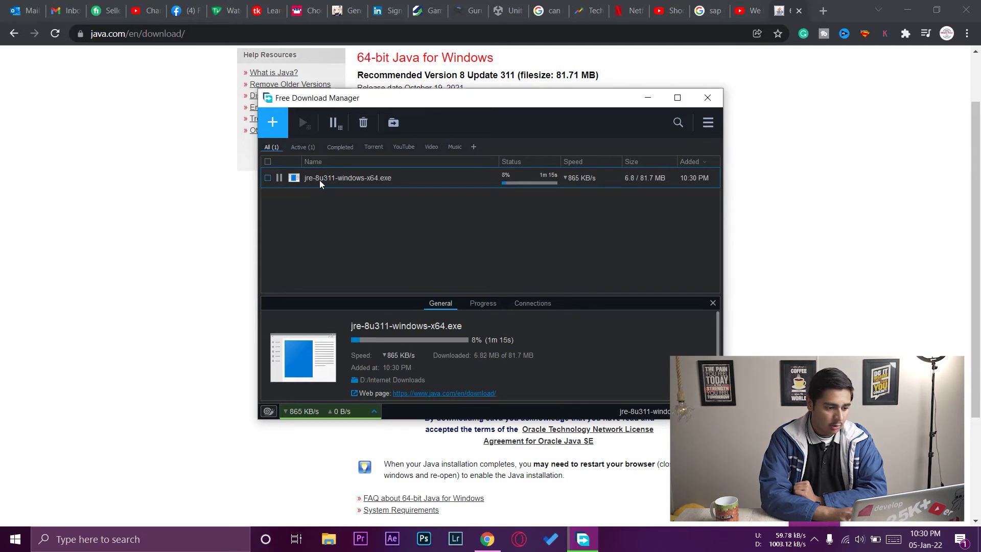
left_click(279, 178)
left_click(278, 178)
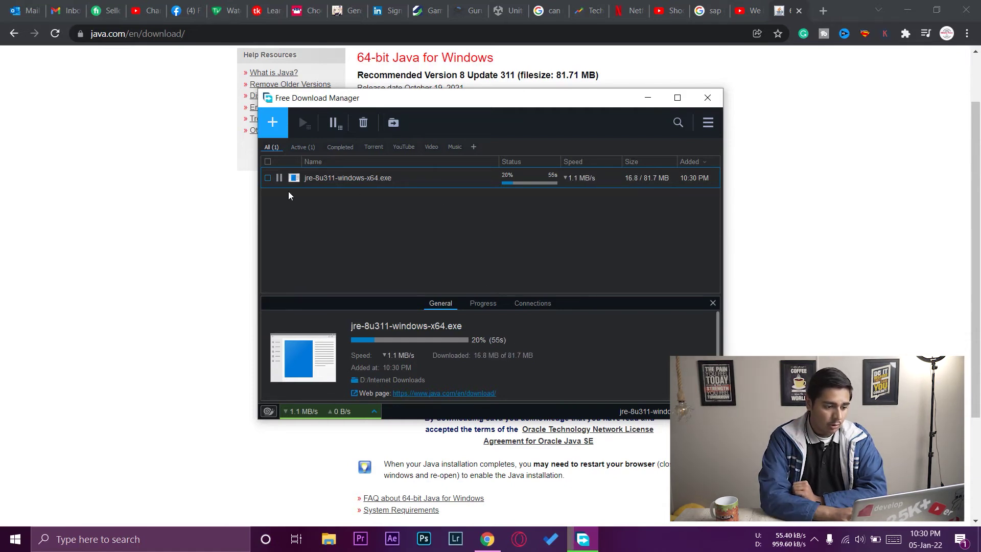
left_click(279, 178)
left_click(279, 177)
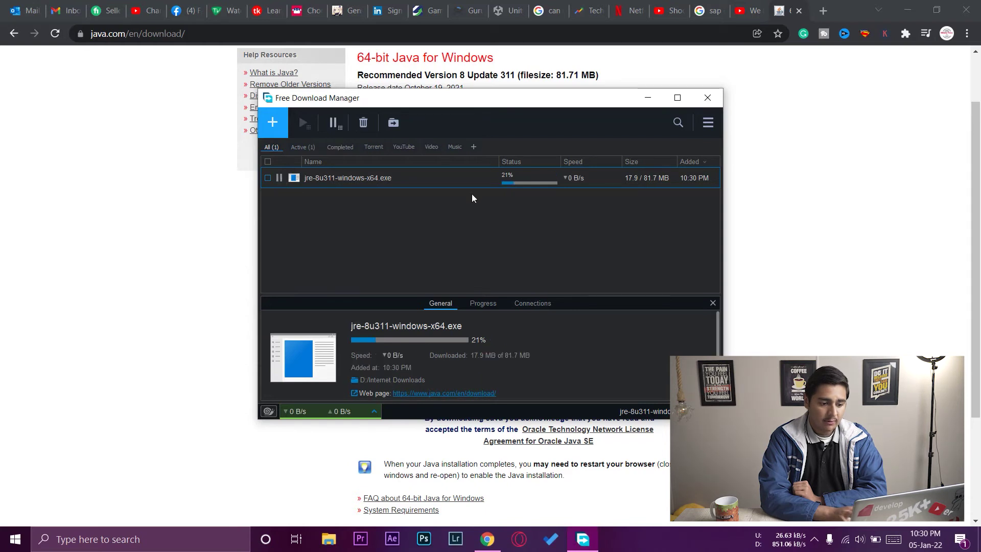